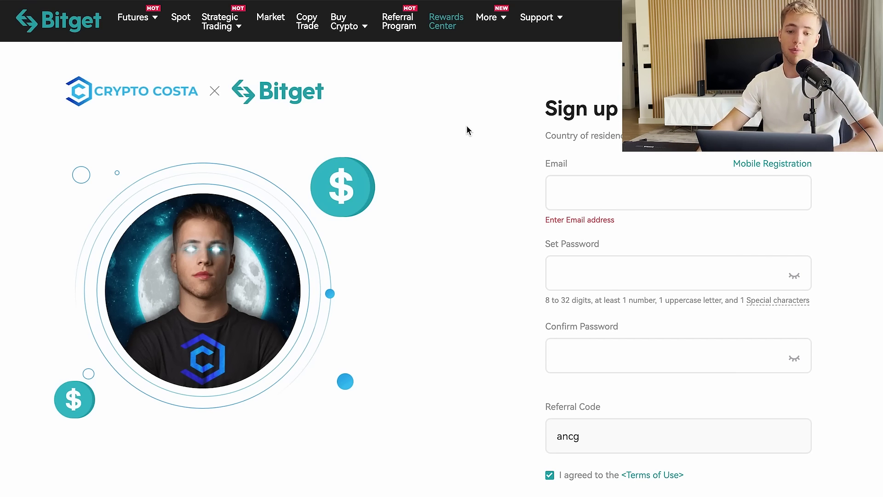
Type 'coin' in the browser address bar to bring up the CoinMarketCap suggestion.
text(coin)
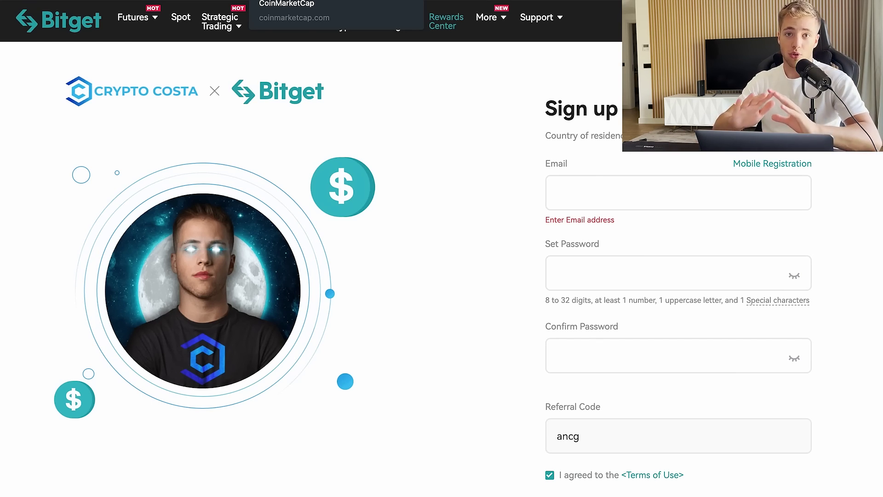
key(Return)
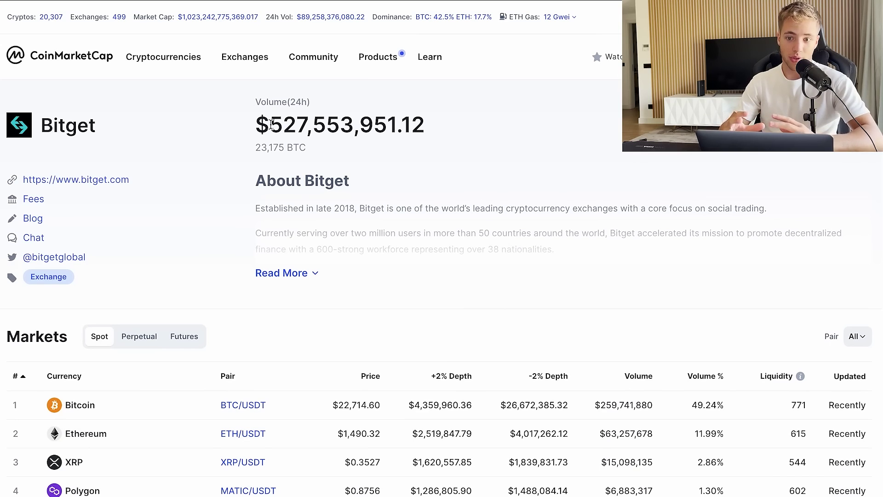
drag(271, 123, 440, 134)
click(340, 163)
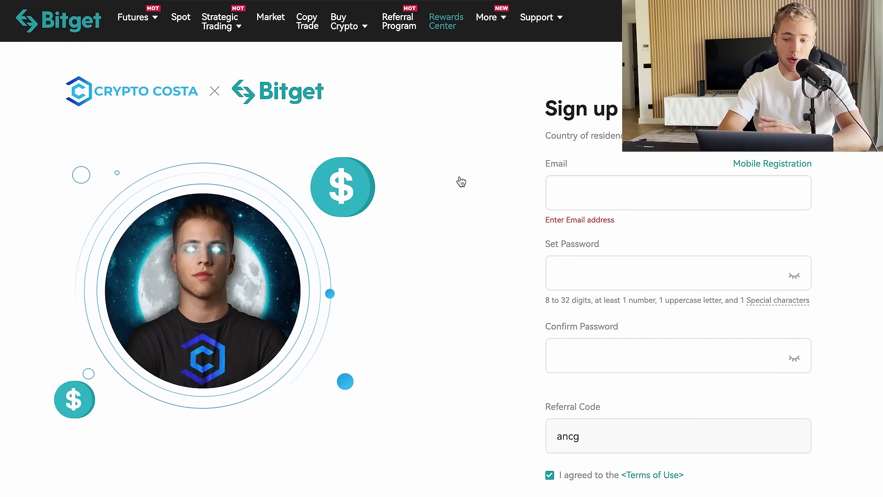
Scroll the sign-up page to look over the My Rewards coupon offers.
scroll(461, 215, down, 1)
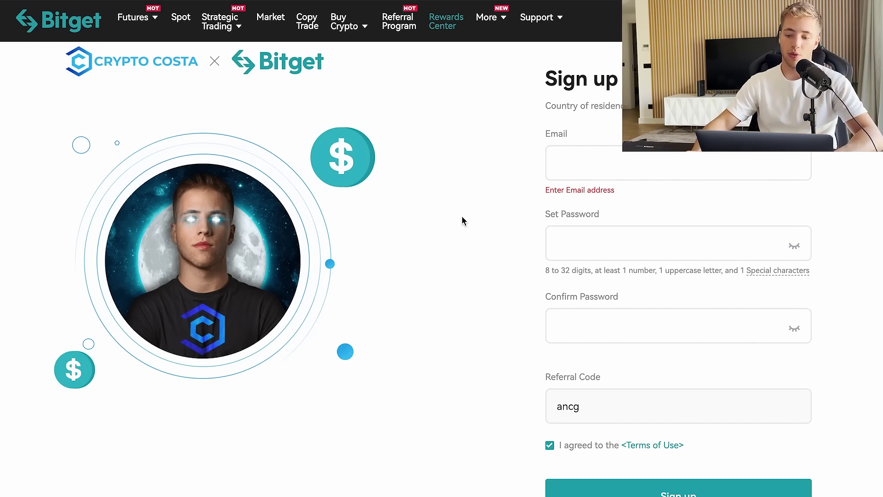
scroll(445, 218, up, 1)
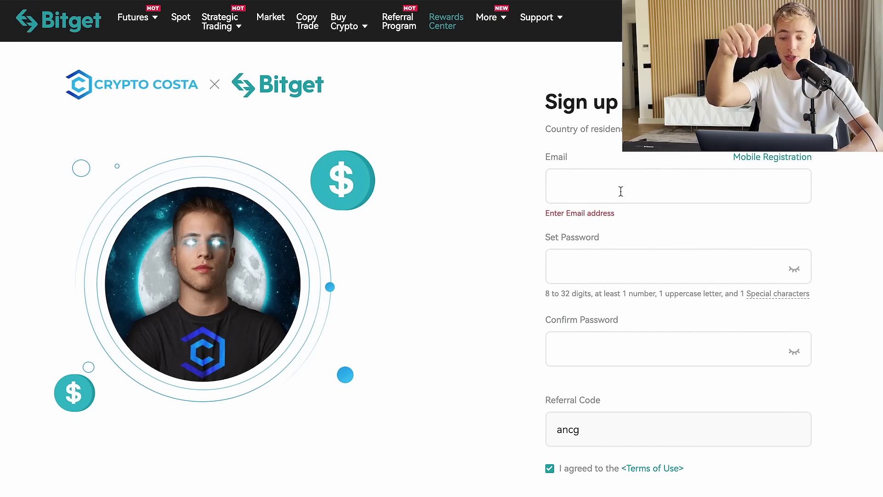
scroll(627, 188, down, 1)
Enter the account email and a matching password in the sign-up form.
click(636, 188)
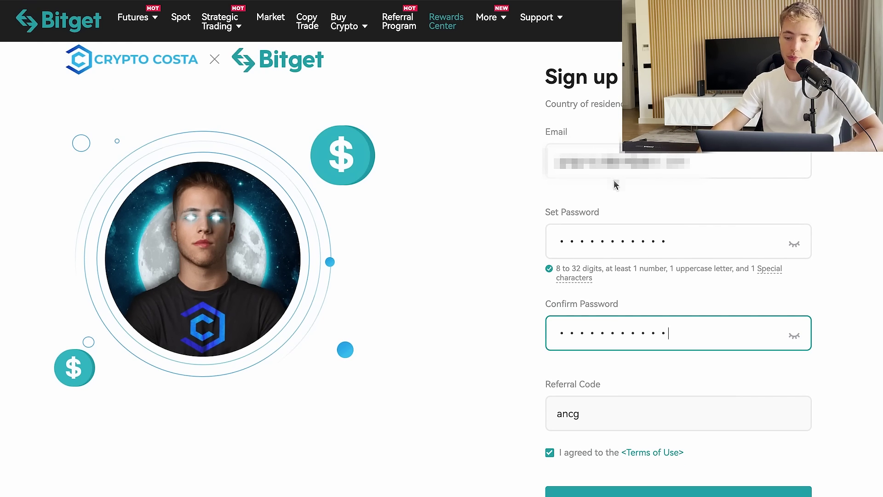
scroll(616, 449, down, 3)
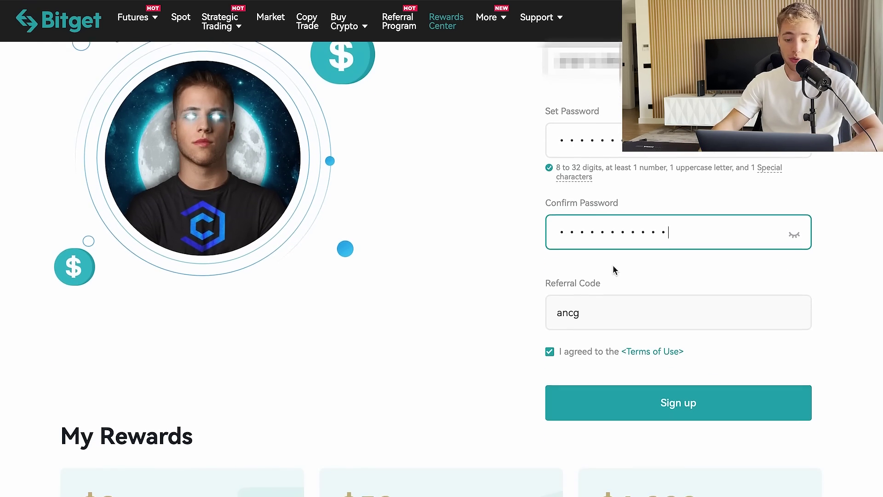
scroll(583, 193, down, 3)
scroll(484, 183, up, 5)
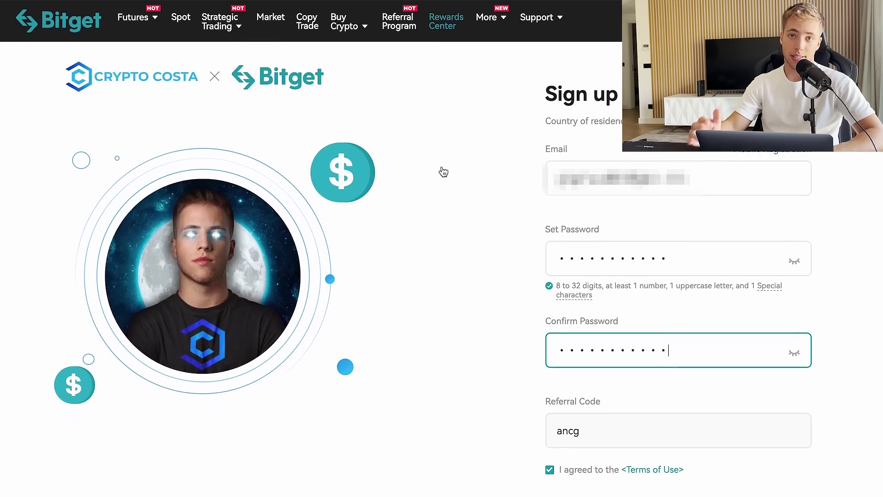
scroll(443, 172, down, 4)
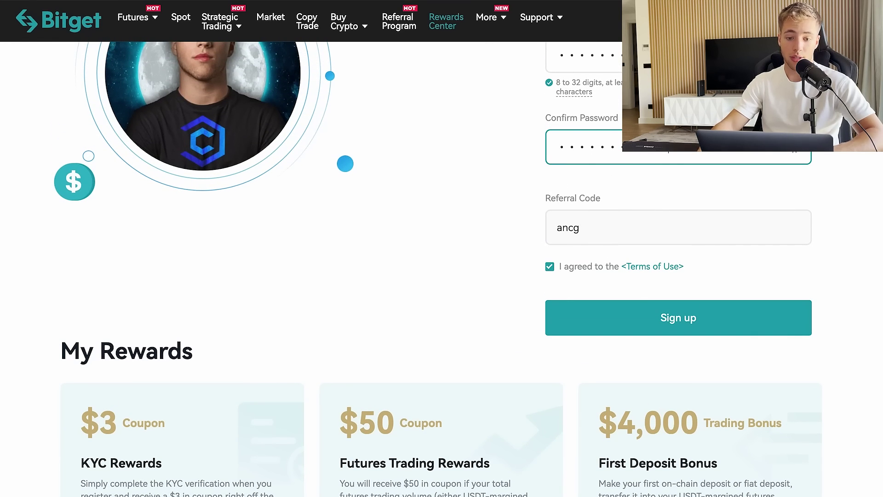
scroll(572, 199, down, 4)
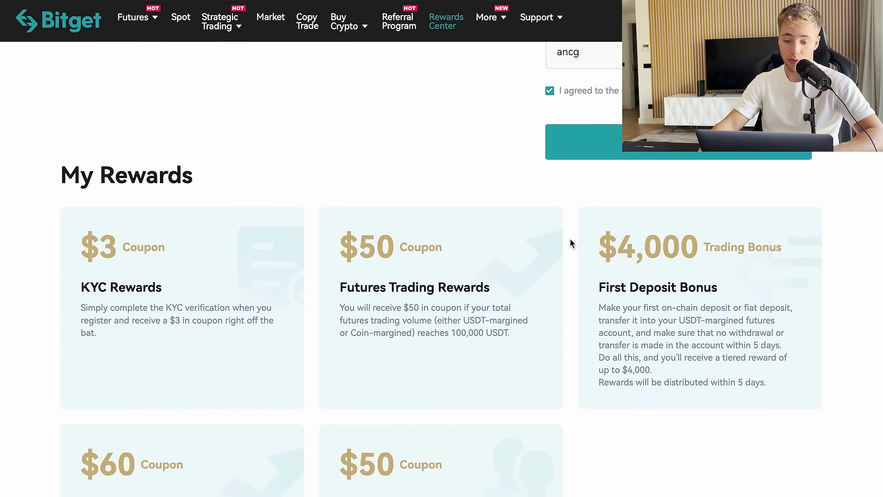
scroll(575, 236, down, 2)
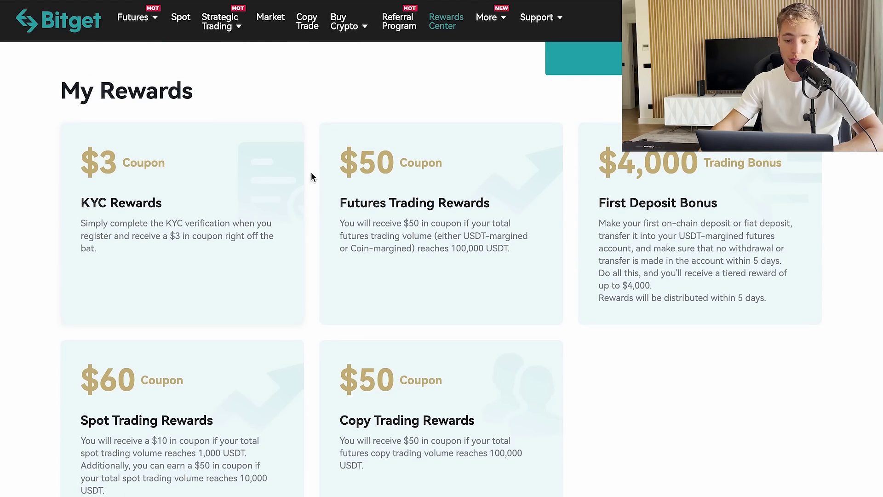
scroll(635, 220, up, 2)
Submit sign-up, solve the slider puzzle and enter the emailed code to complete registration.
click(658, 149)
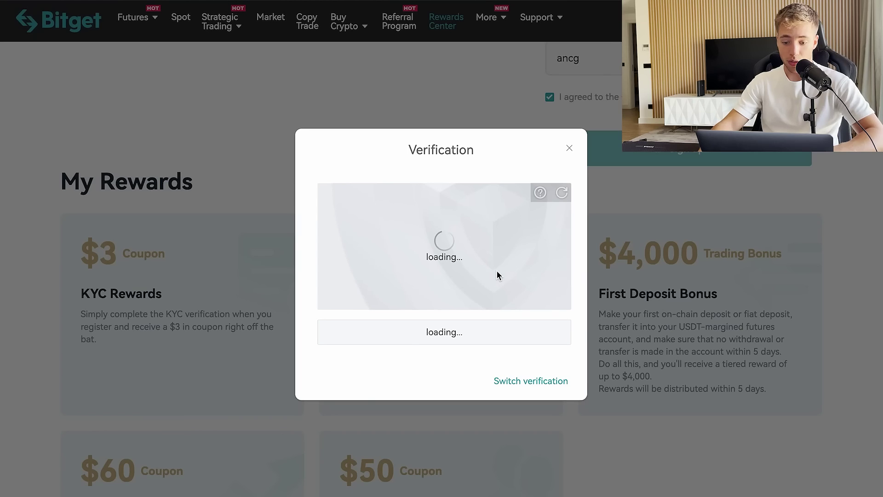
drag(333, 336, 540, 335)
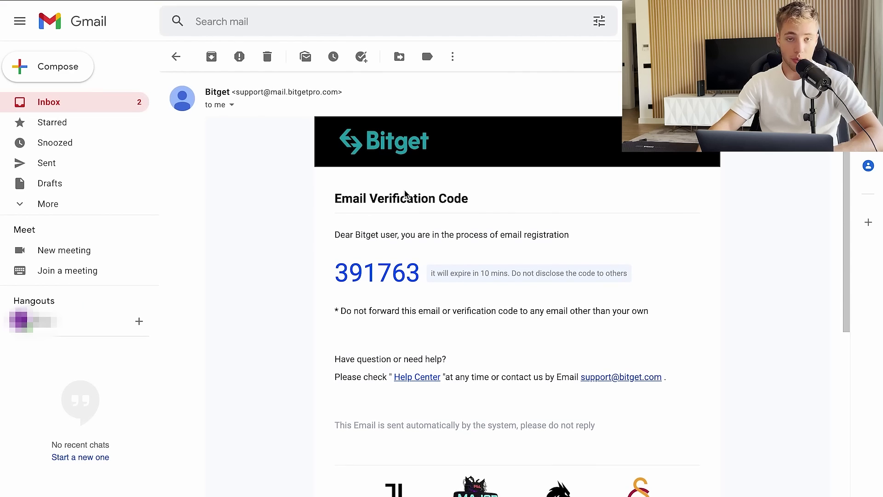
drag(335, 275, 418, 275)
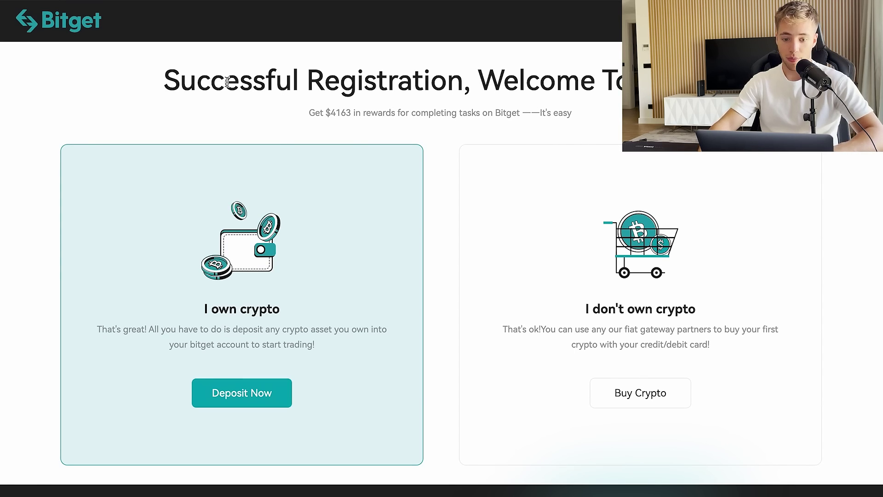
scroll(584, 98, down, 1)
drag(164, 81, 573, 105)
click(360, 138)
drag(315, 111, 341, 112)
click(332, 110)
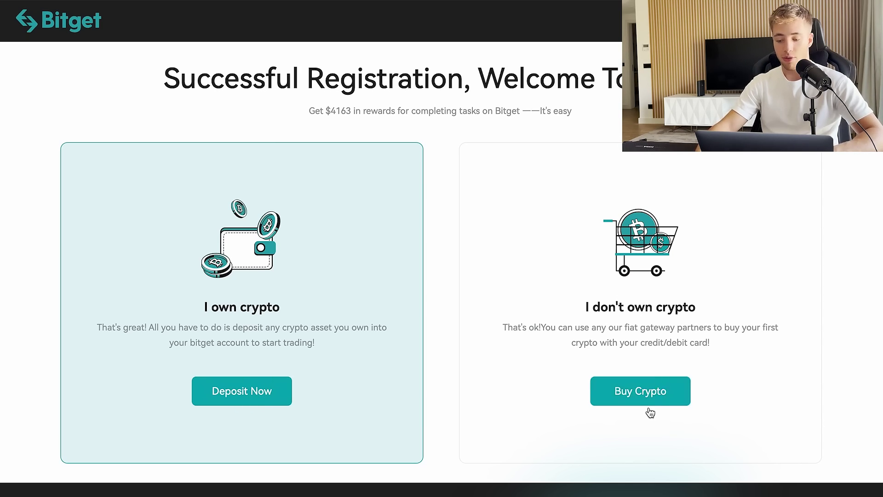
Go to the Deposit page for crypto you already own.
click(252, 395)
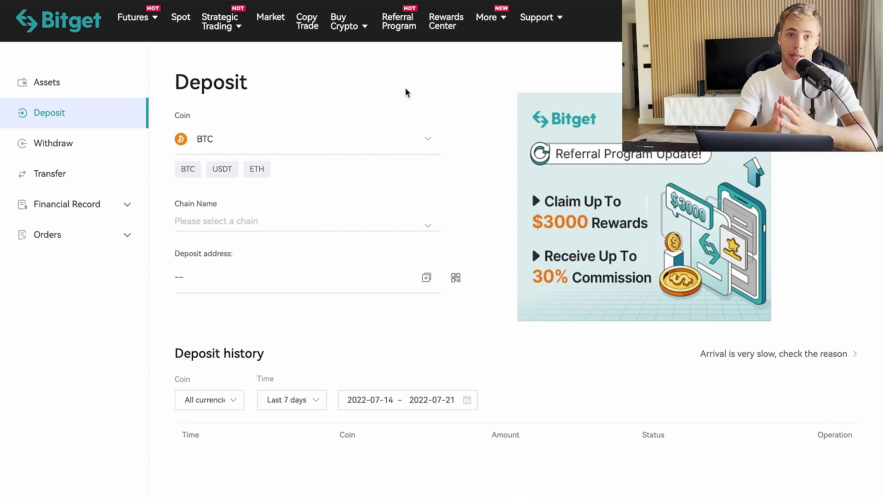
drag(176, 81, 256, 87)
click(283, 88)
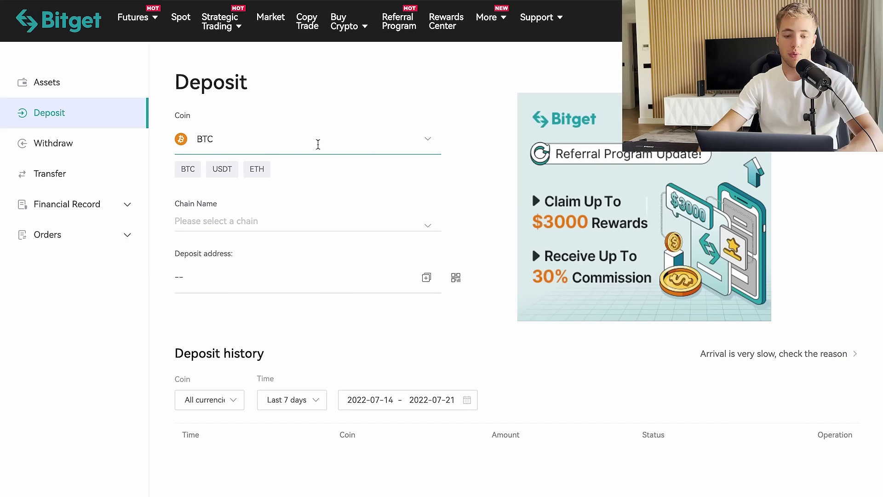
Select BTC on the Bitcoin network and copy its deposit address.
click(269, 144)
scroll(256, 236, down, 10)
scroll(256, 236, up, 10)
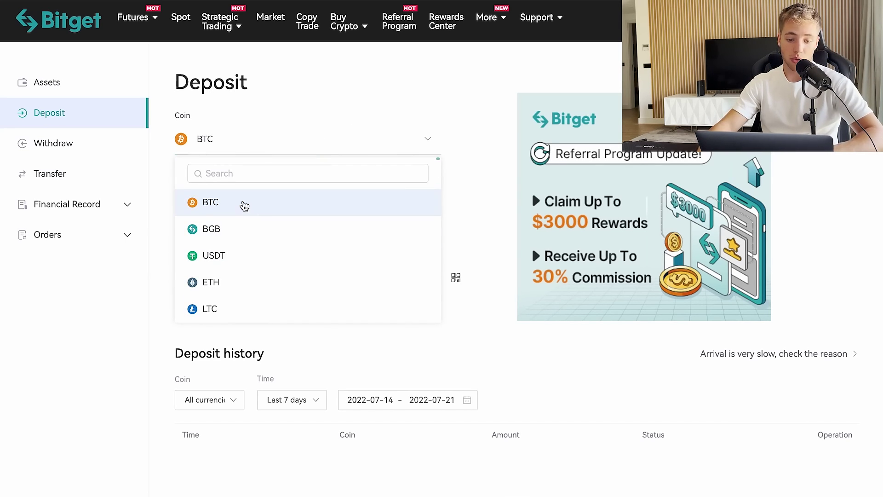
click(247, 204)
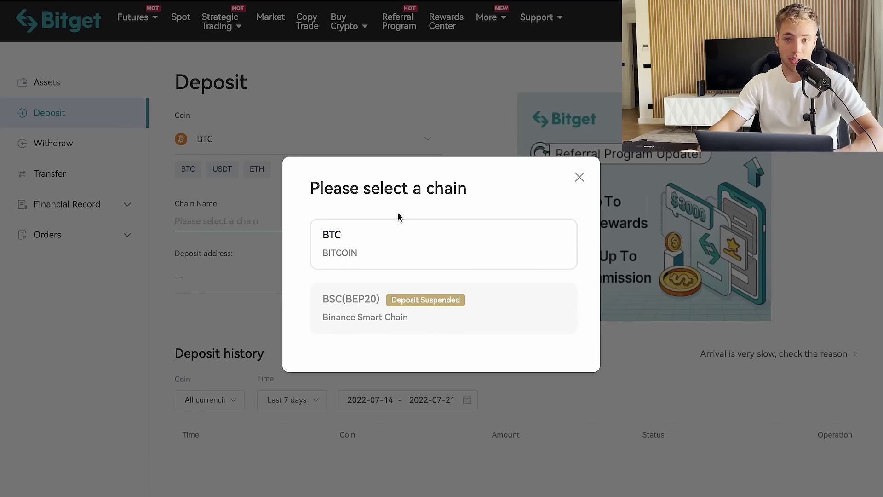
click(394, 248)
scroll(414, 244, down, 2)
click(427, 215)
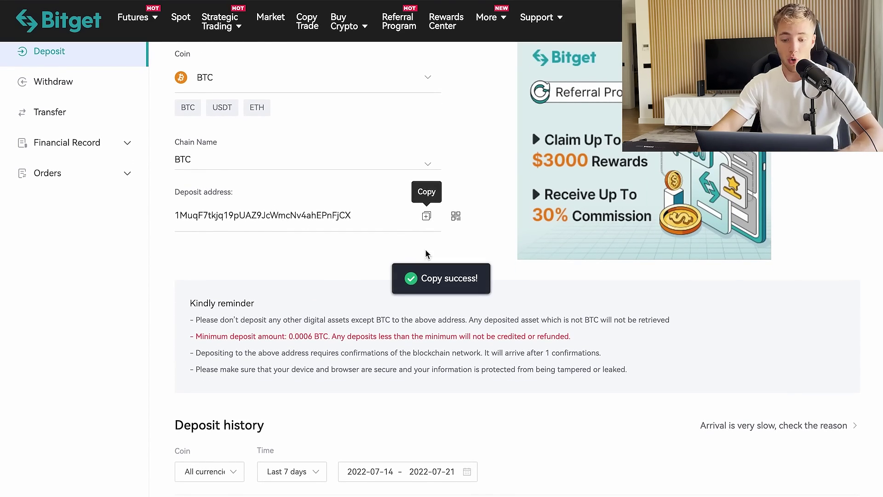
scroll(359, 299, up, 2)
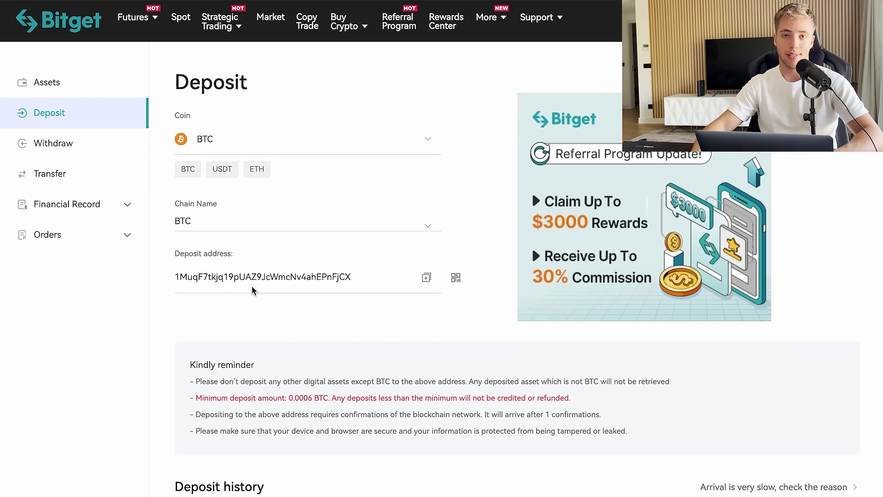
Switch to USDT on the TRX(TRC20) chain and copy its deposit address.
click(322, 139)
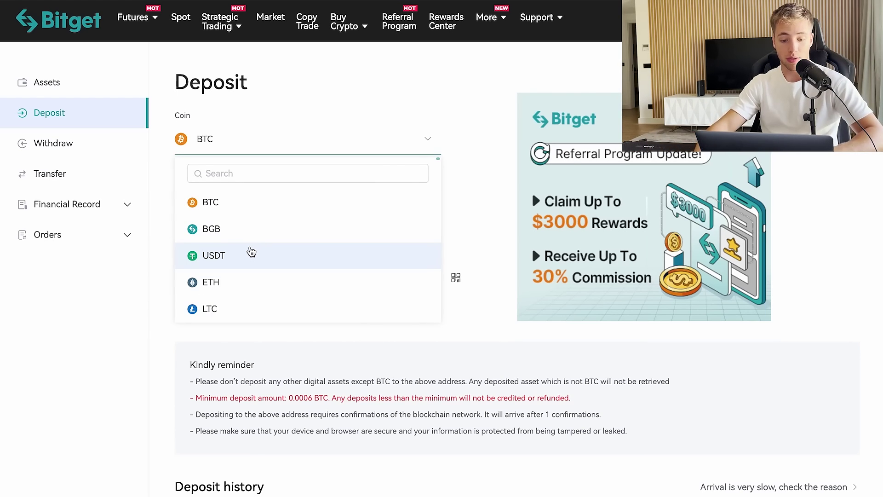
click(251, 253)
click(278, 223)
scroll(372, 315, down, 5)
scroll(372, 314, up, 5)
click(377, 180)
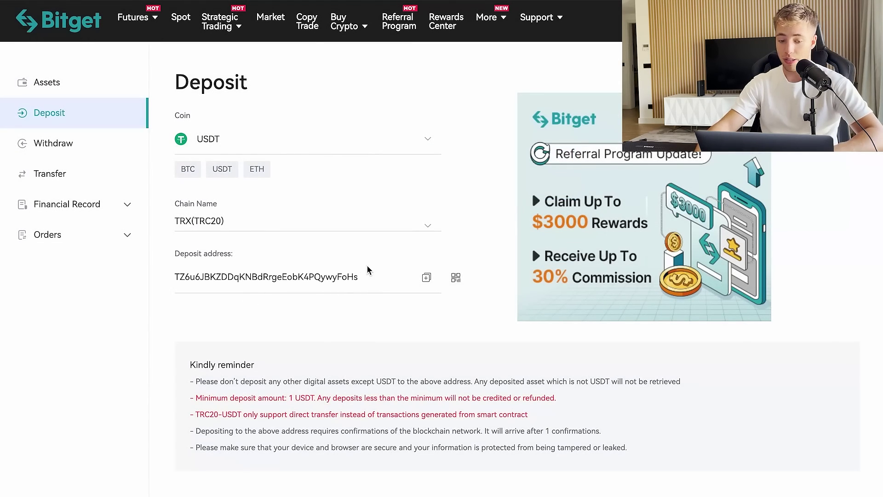
click(427, 278)
scroll(357, 294, down, 2)
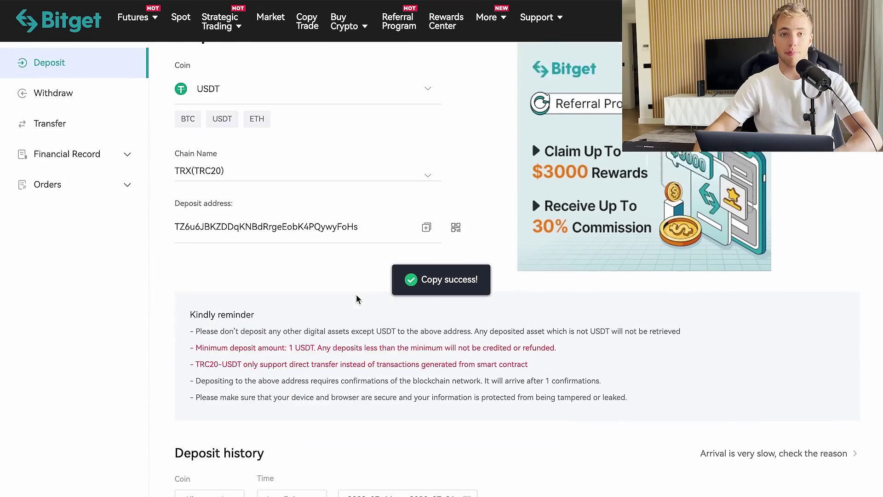
scroll(360, 255, up, 2)
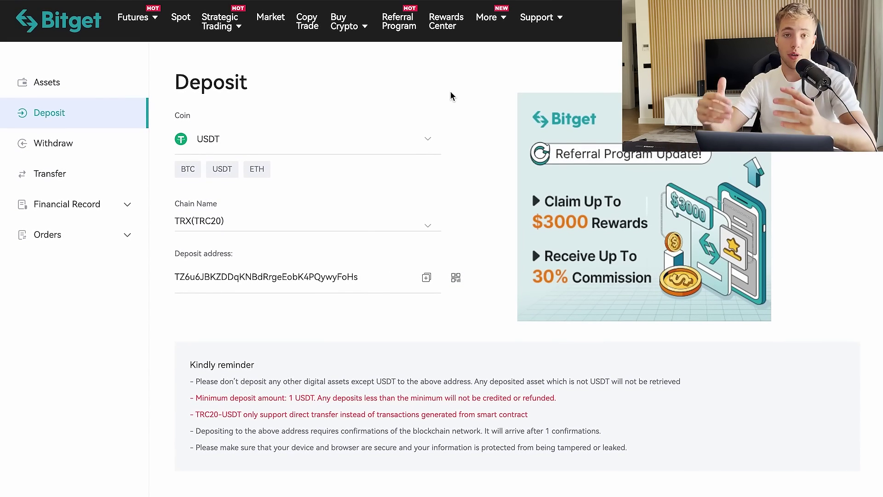
Open the Rewards Center and browse the $4163 task reward cards, from KYC to copy trading.
click(445, 24)
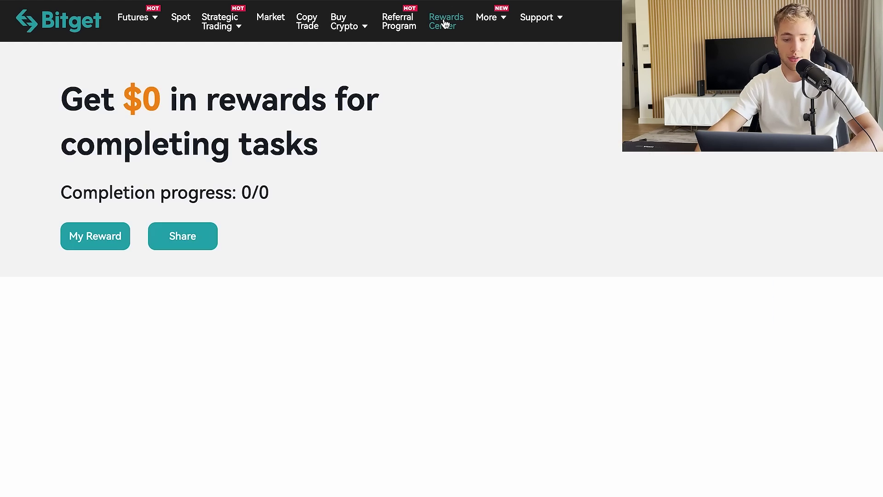
drag(101, 98, 368, 99)
scroll(173, 139, down, 6)
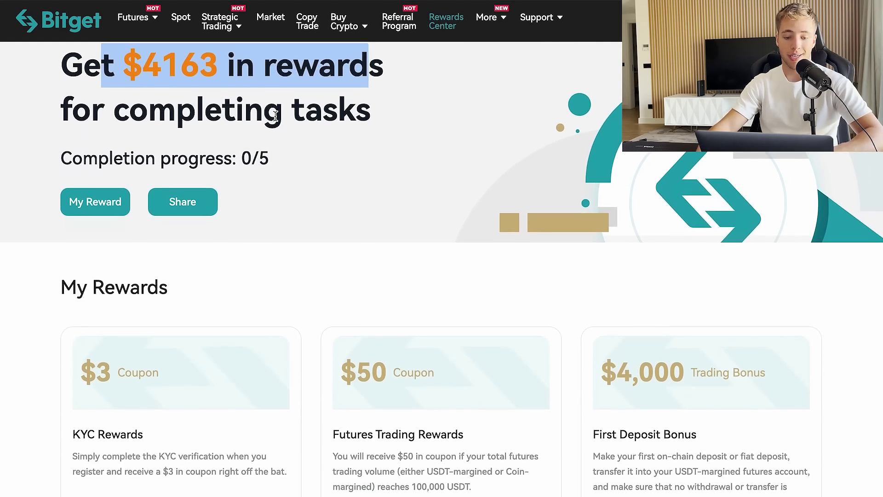
scroll(306, 192, down, 3)
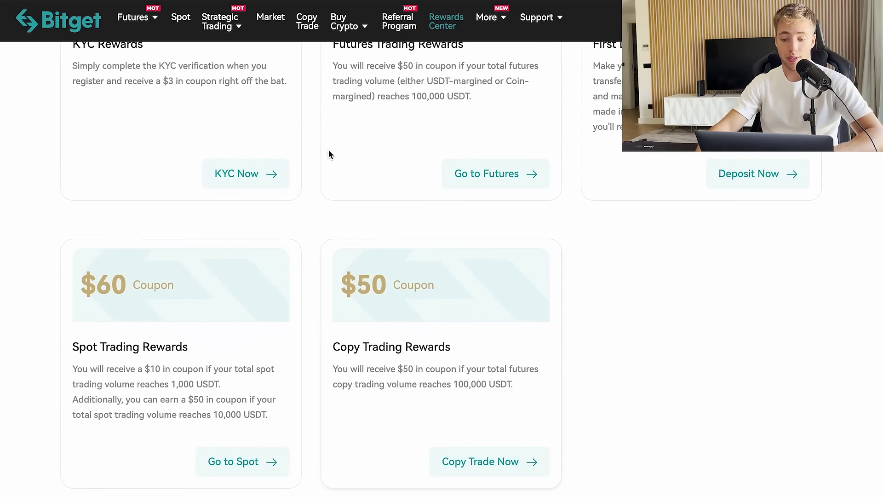
scroll(637, 343, up, 4)
scroll(518, 297, down, 3)
scroll(523, 300, up, 2)
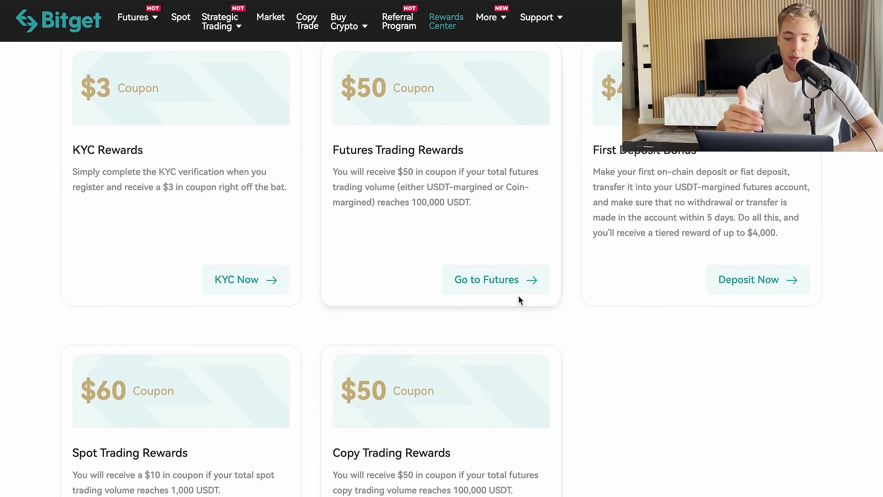
scroll(490, 248, up, 5)
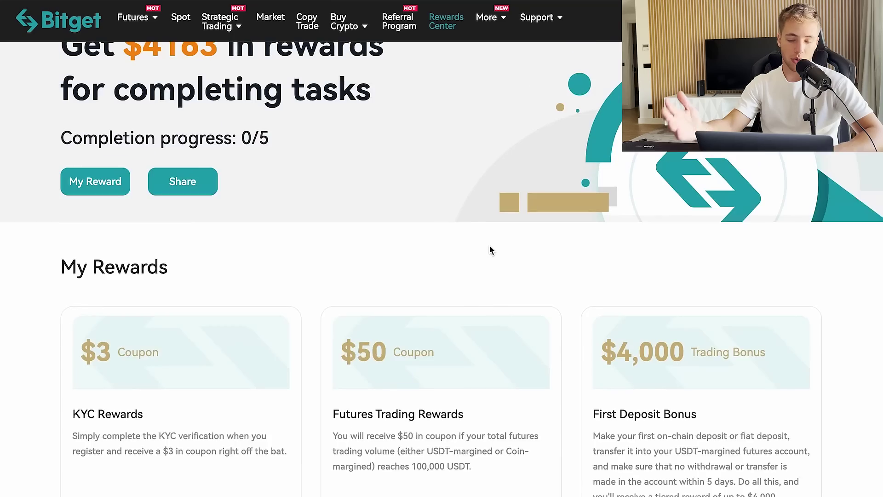
scroll(489, 249, down, 1)
scroll(430, 275, down, 7)
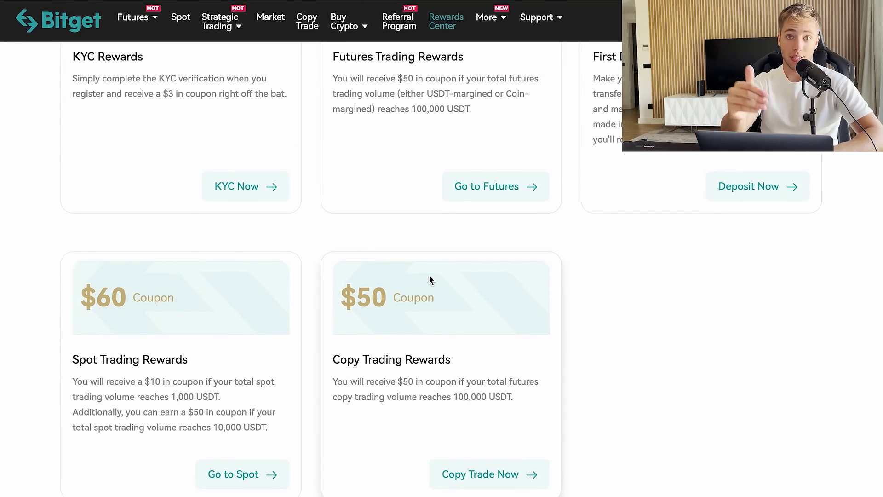
scroll(429, 275, up, 10)
scroll(418, 281, down, 1)
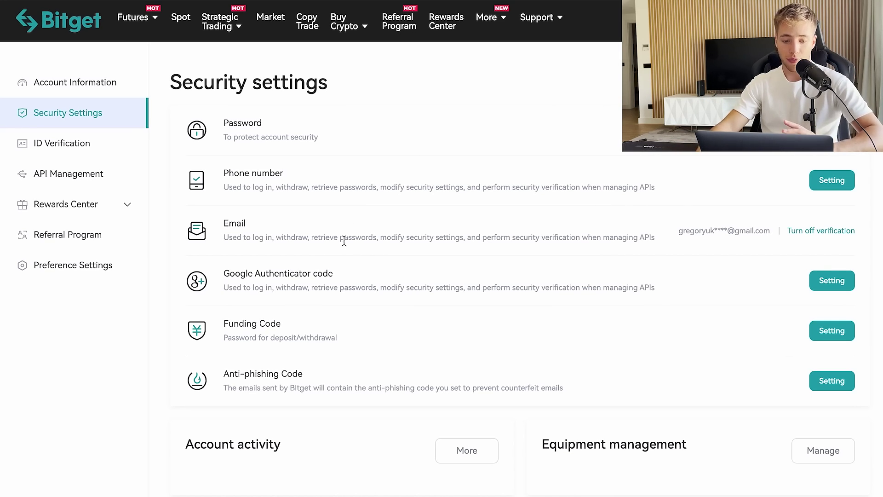
View the phone number linking setup, then return to Security Settings.
mouse_move(755, 20)
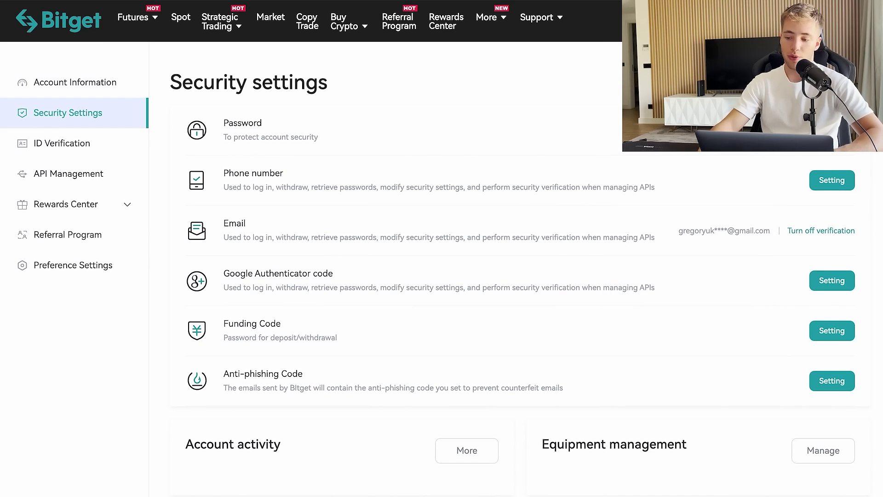
click(833, 180)
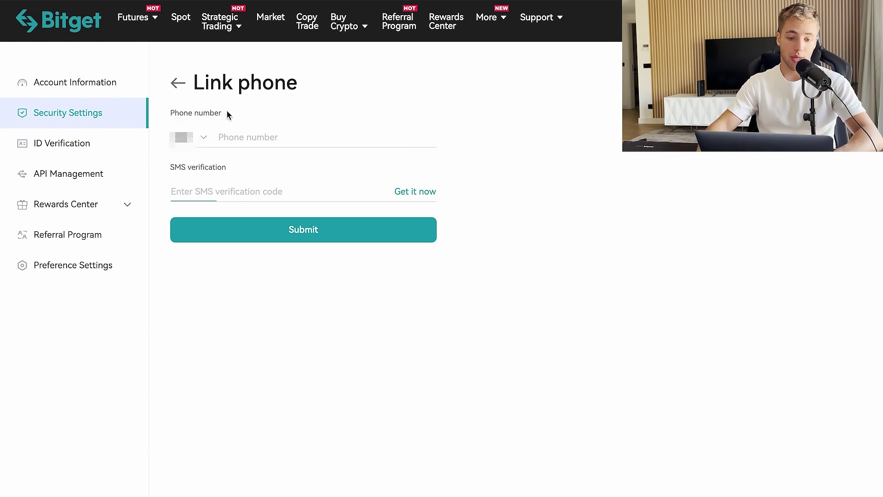
click(179, 84)
View the Link Google Authenticator setup, then go back to Security Settings.
drag(223, 273, 342, 275)
click(812, 282)
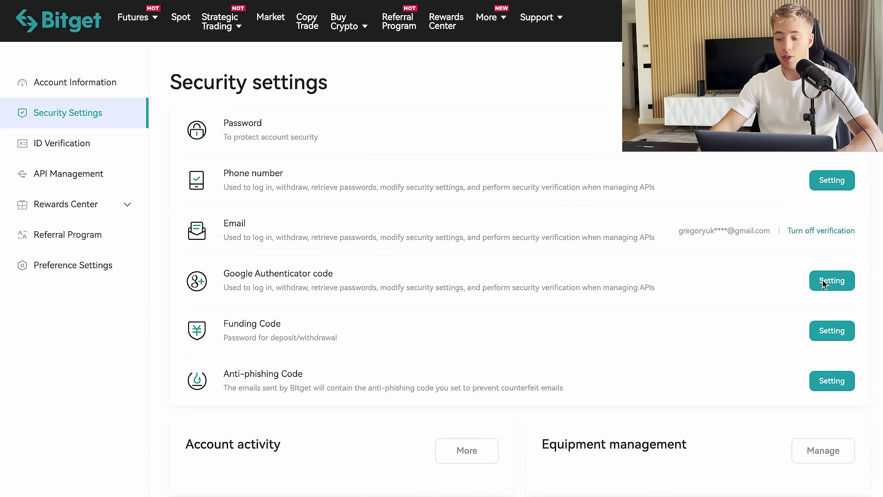
drag(434, 84, 189, 82)
click(193, 83)
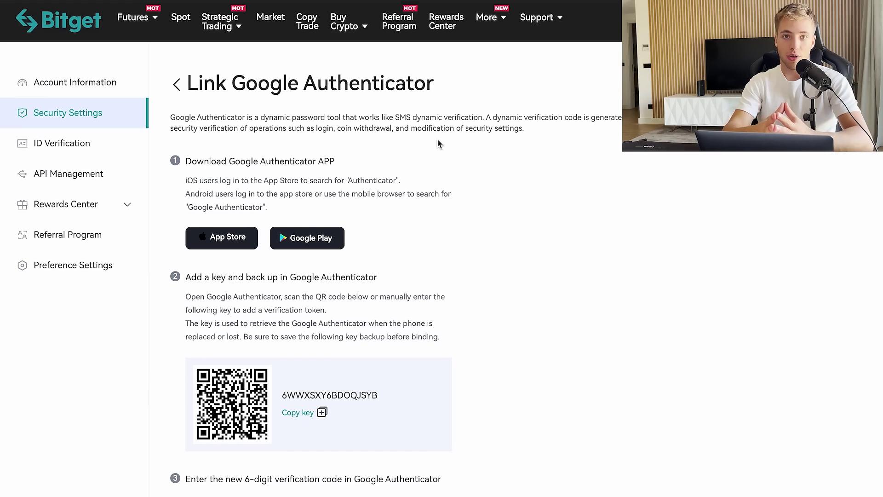
key(alt+Left)
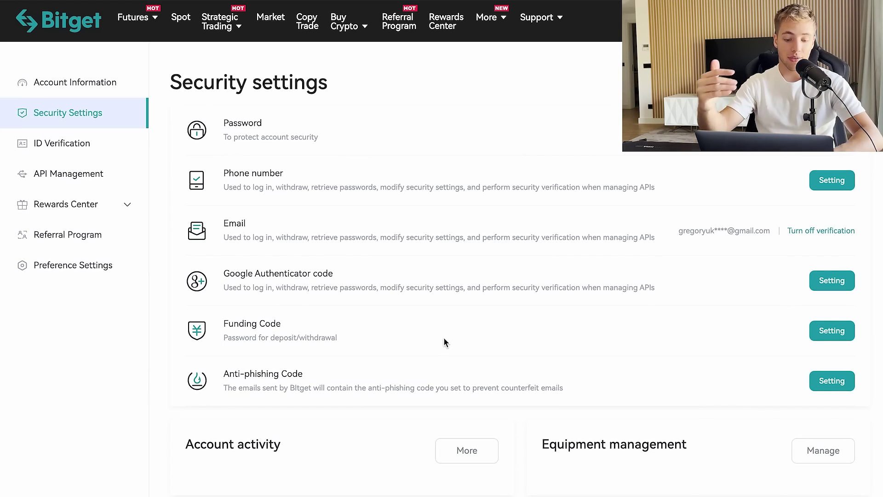
Look at the Funds password and Anti-phishing Code setups, returning each time.
click(833, 331)
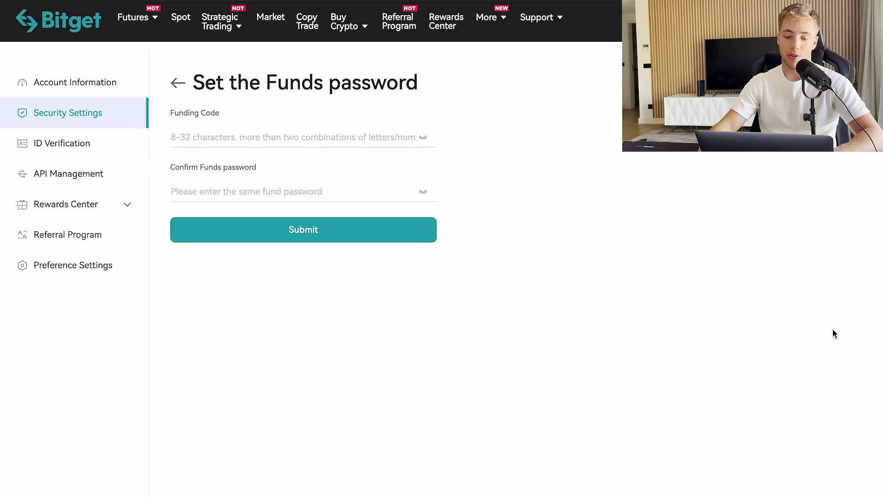
click(178, 84)
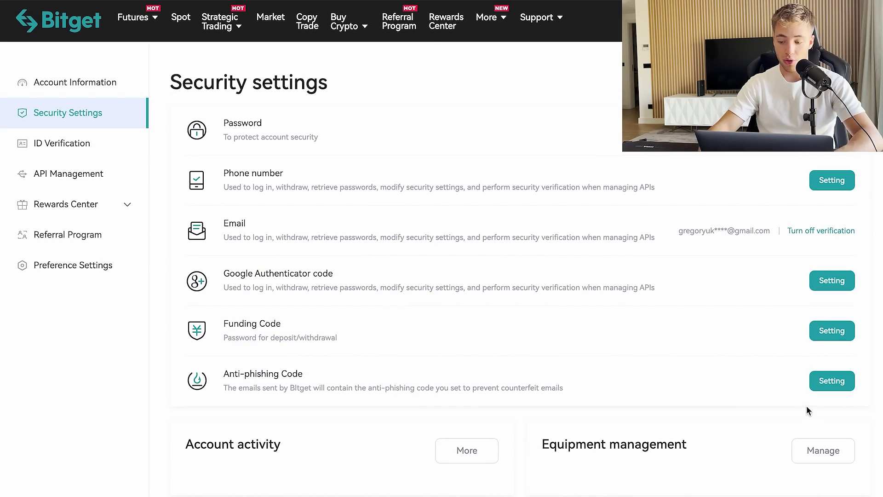
click(838, 386)
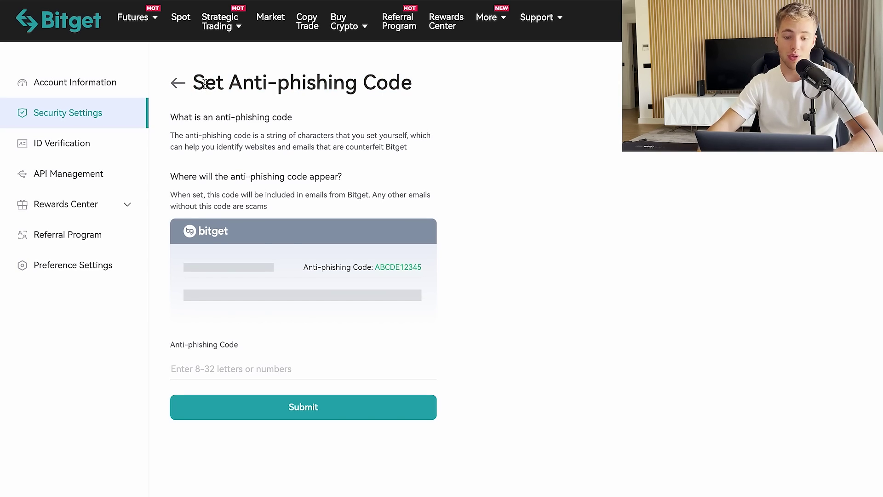
click(178, 82)
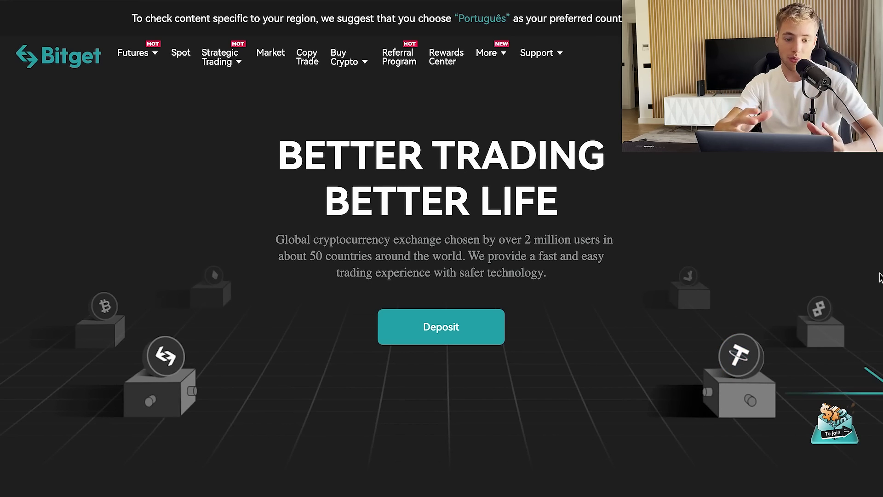
Open USDT-M futures trading from the Futures menu.
mouse_move(140, 56)
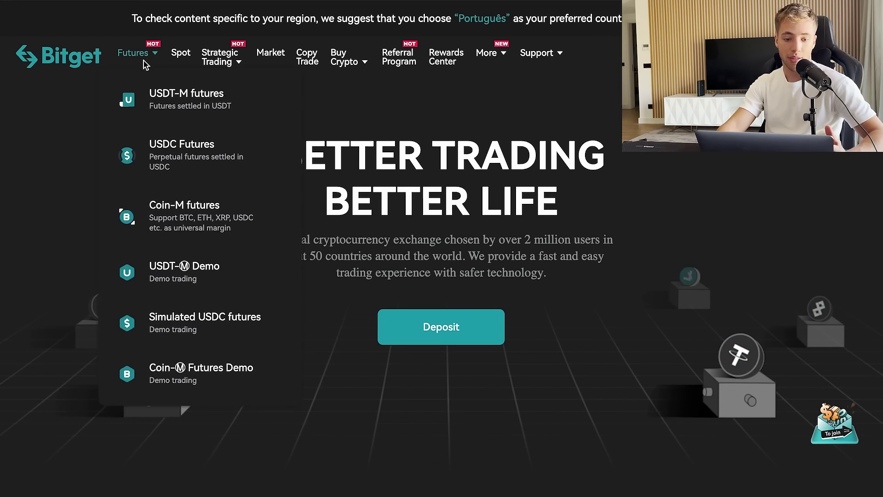
click(158, 104)
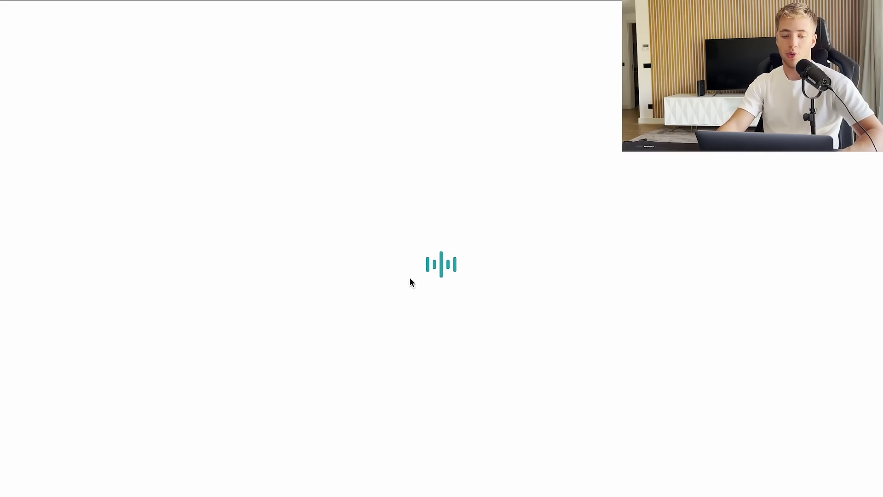